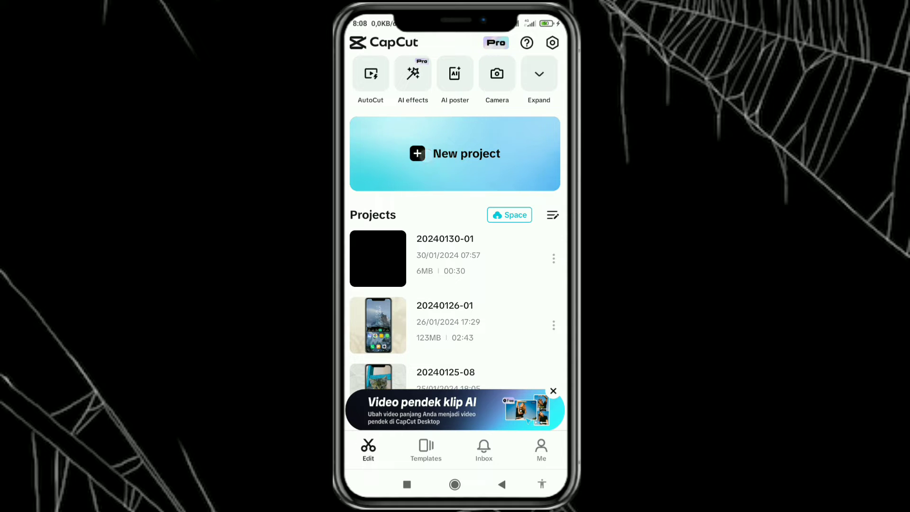
# Step: Start a new project with the wide-eyed and tongue-out white cat photos
pyautogui.click(455, 154)
pyautogui.click(513, 77)
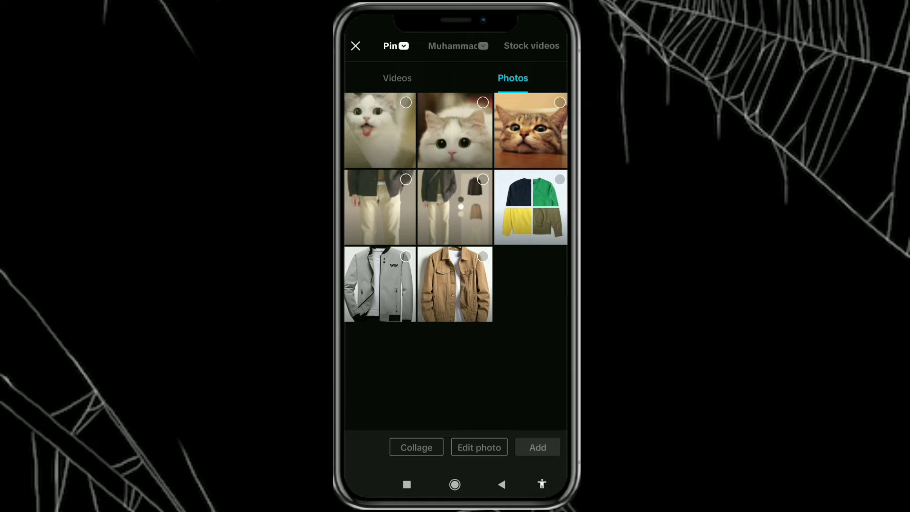
pyautogui.click(483, 103)
pyautogui.click(406, 103)
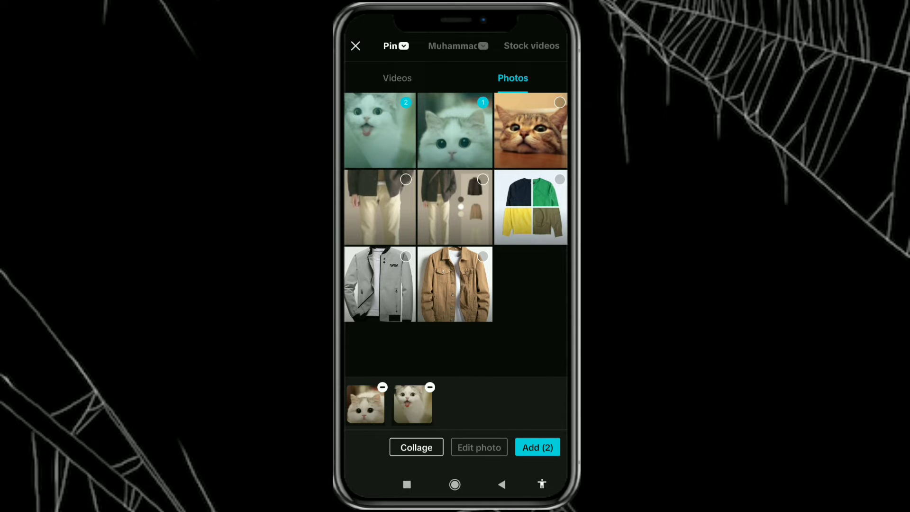
pyautogui.click(538, 447)
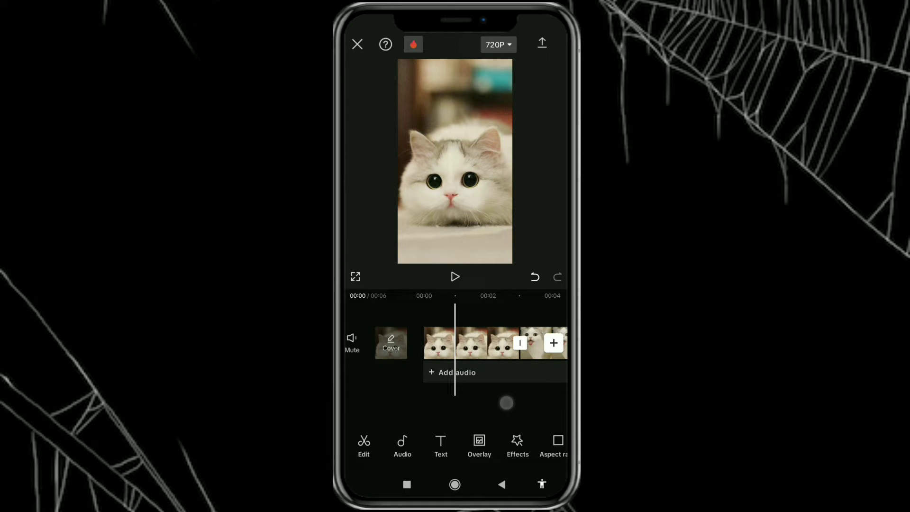
# Step: Trim both cat clips to 1.0 seconds each
pyautogui.click(441, 344)
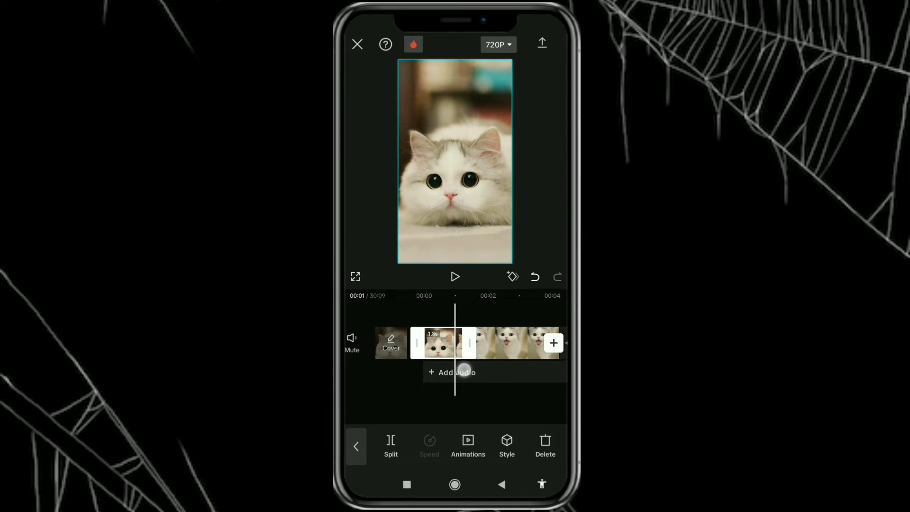
pyautogui.moveTo(464, 369); pyautogui.dragTo(460, 370)
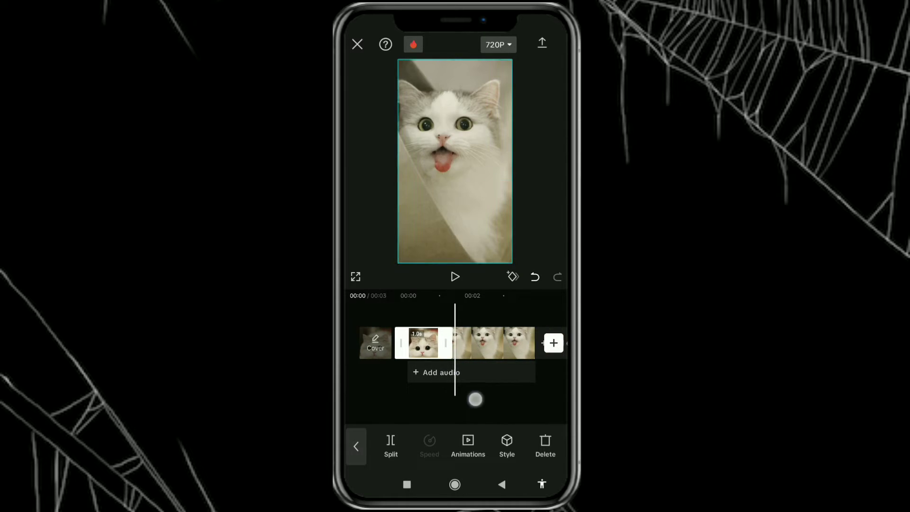
pyautogui.click(474, 399)
pyautogui.click(486, 345)
pyautogui.moveTo(513, 353)
pyautogui.mouseDown()
pyautogui.moveTo(482, 359)
pyautogui.moveTo(489, 401)
pyautogui.mouseUp()
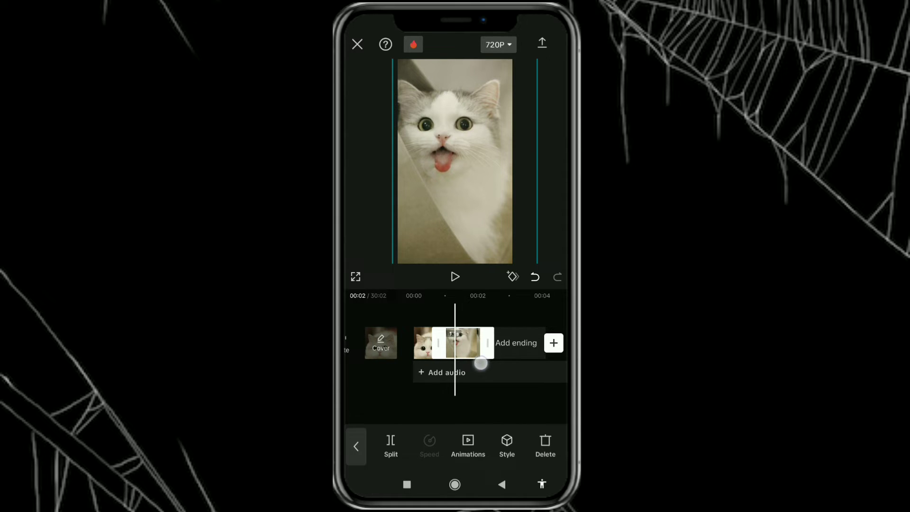
pyautogui.moveTo(487, 359)
pyautogui.mouseDown()
pyautogui.moveTo(494, 399)
pyautogui.moveTo(549, 407)
pyautogui.mouseUp()
# Step: Add the black 30-second film-burn video as an overlay track
pyautogui.click(512, 403)
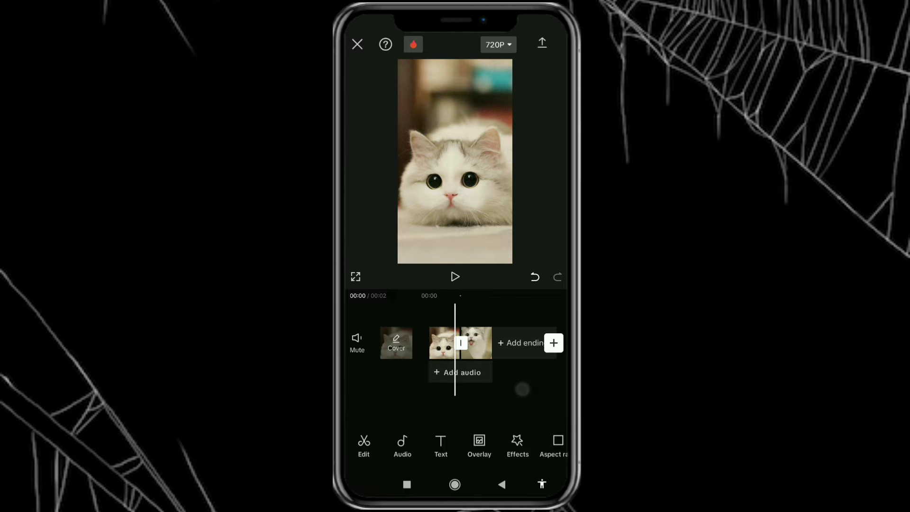
pyautogui.scroll(3, 469, 379)
pyautogui.click(480, 445)
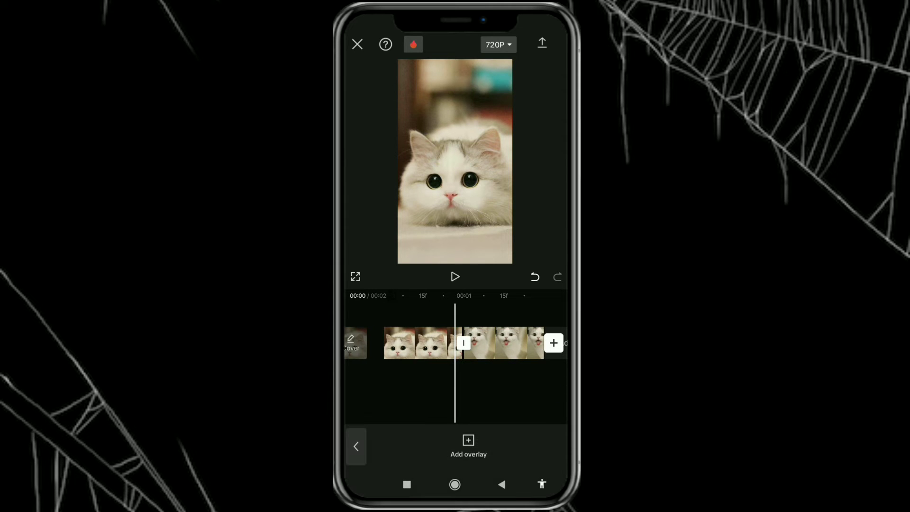
pyautogui.click(468, 445)
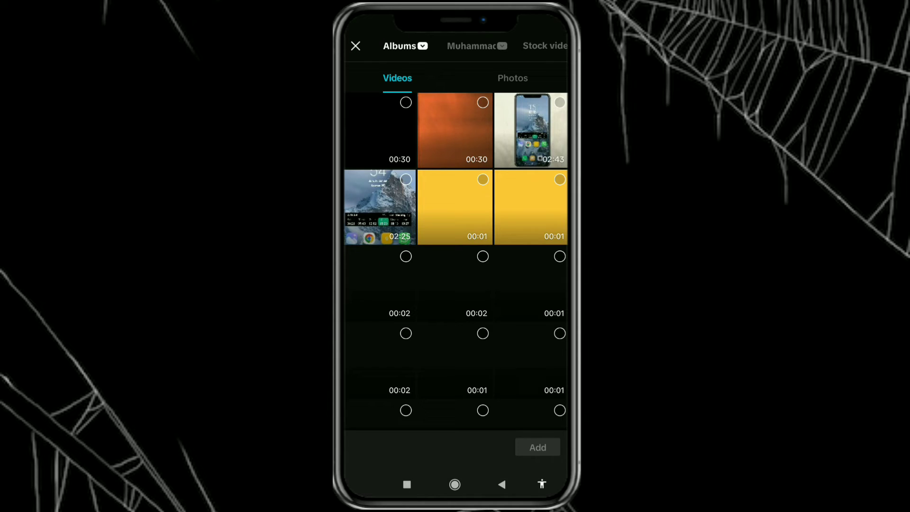
pyautogui.click(406, 103)
pyautogui.click(538, 448)
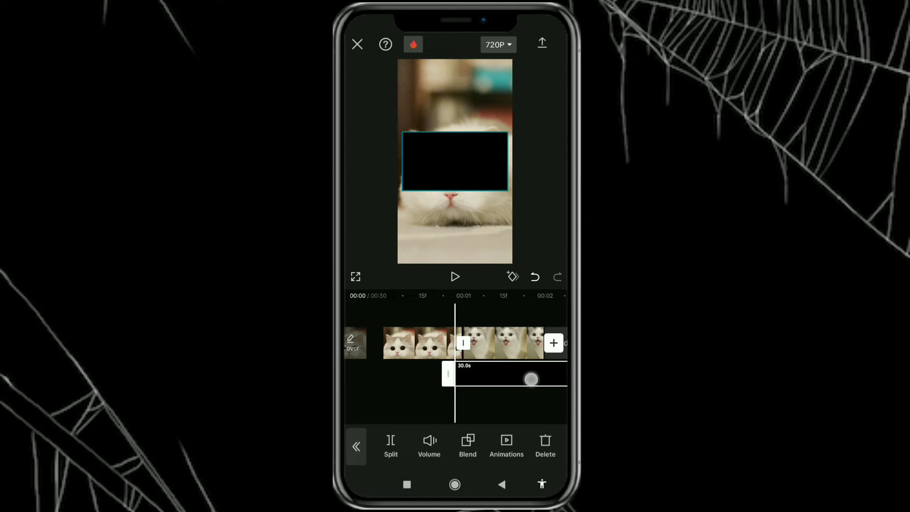
# Step: Rotate the film-burn overlay twice so it stands upright
pyautogui.click(531, 379)
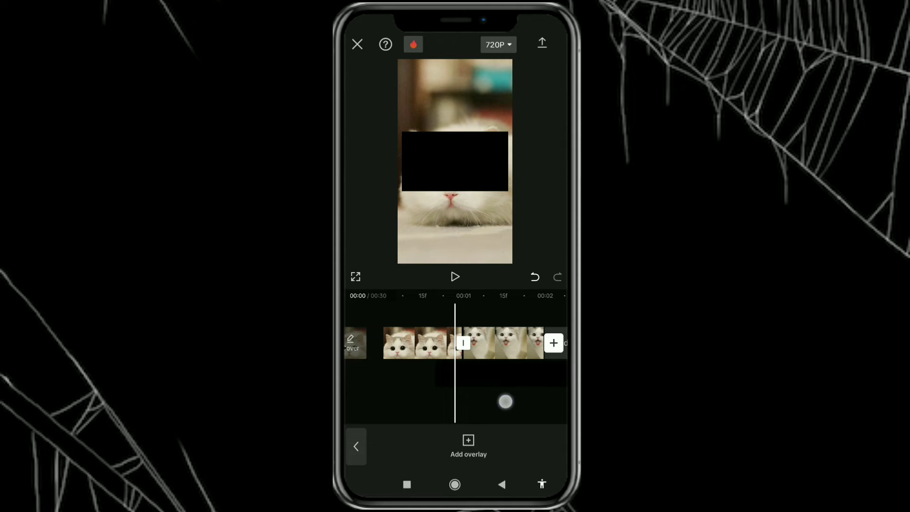
pyautogui.moveTo(505, 401); pyautogui.dragTo(463, 400)
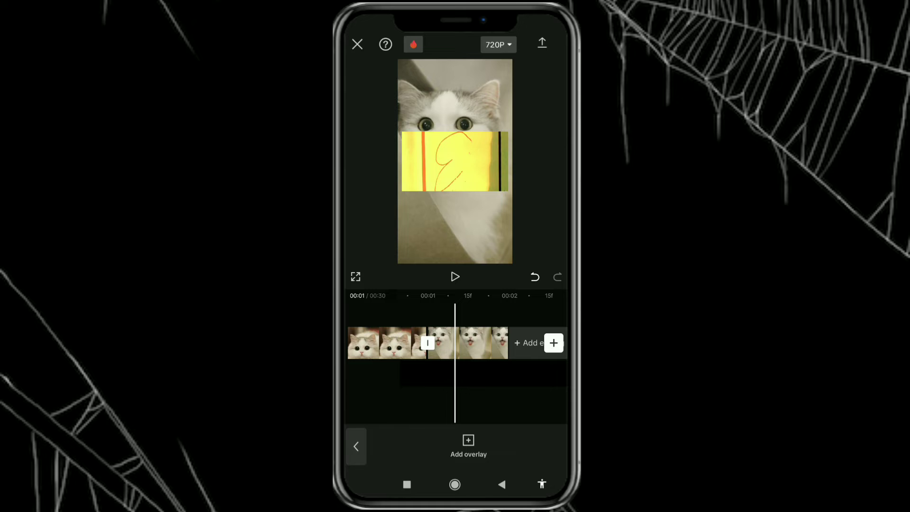
pyautogui.click(484, 374)
pyautogui.moveTo(527, 453)
pyautogui.mouseDown()
pyautogui.moveTo(427, 453)
pyautogui.moveTo(455, 455)
pyautogui.mouseUp()
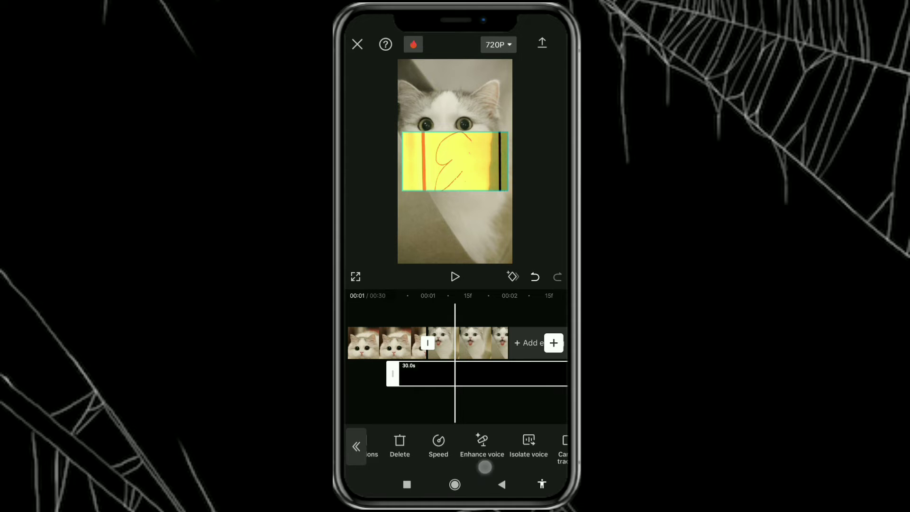
pyautogui.moveTo(535, 455); pyautogui.dragTo(492, 457)
pyautogui.click(483, 446)
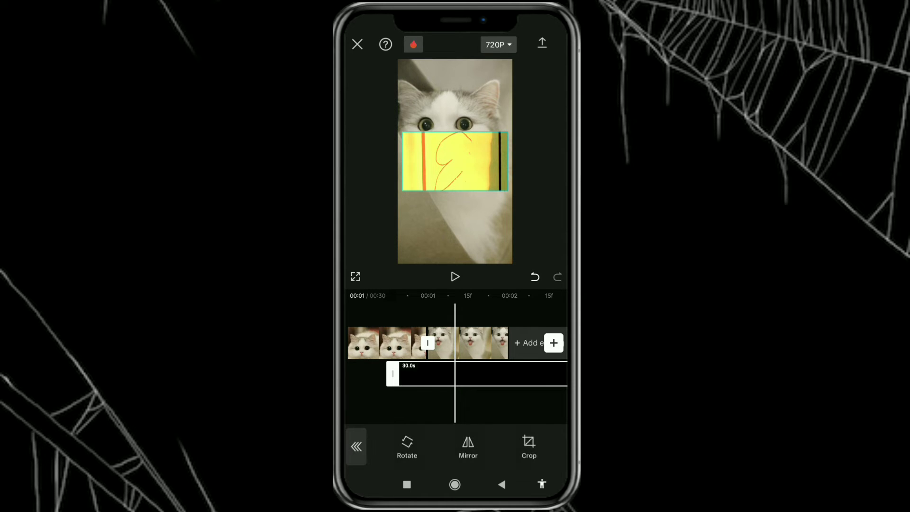
pyautogui.click(407, 445)
pyautogui.click(405, 446)
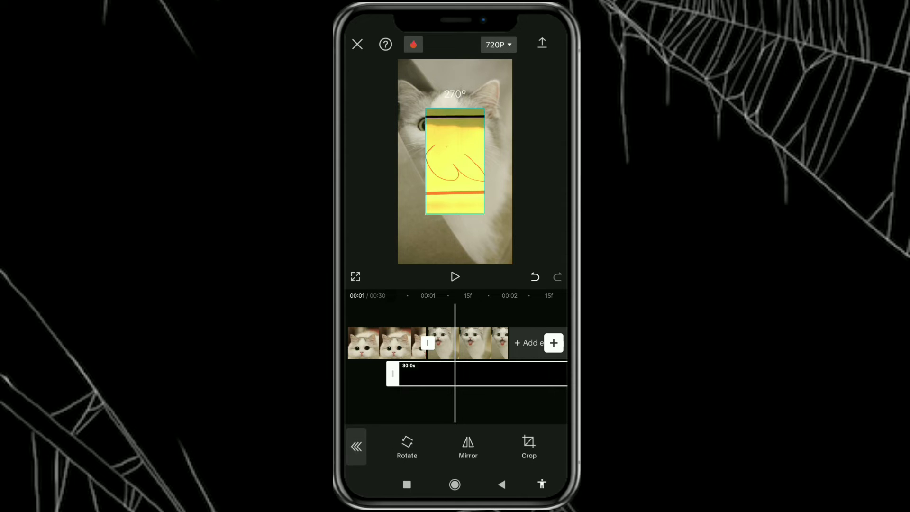
pyautogui.click(355, 446)
# Step: Scale the overlay to 180% so it fills the frame
pyautogui.moveTo(510, 450); pyautogui.dragTo(398, 451)
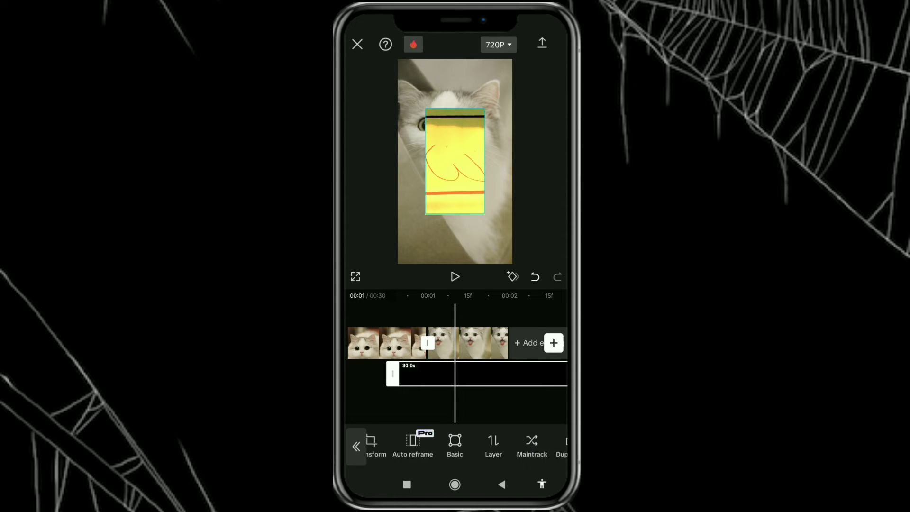
pyautogui.click(431, 446)
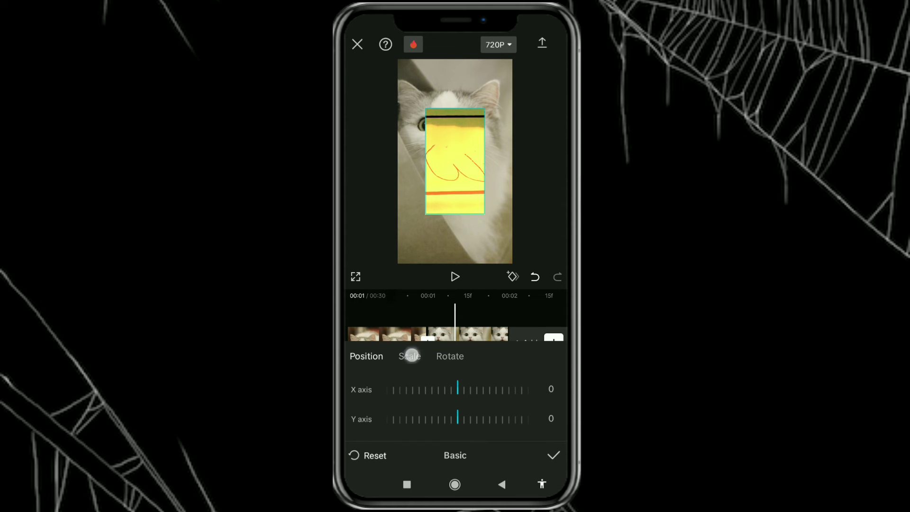
pyautogui.click(409, 356)
pyautogui.moveTo(465, 406)
pyautogui.mouseDown()
pyautogui.moveTo(431, 412)
pyautogui.moveTo(496, 406)
pyautogui.moveTo(401, 430)
pyautogui.mouseUp()
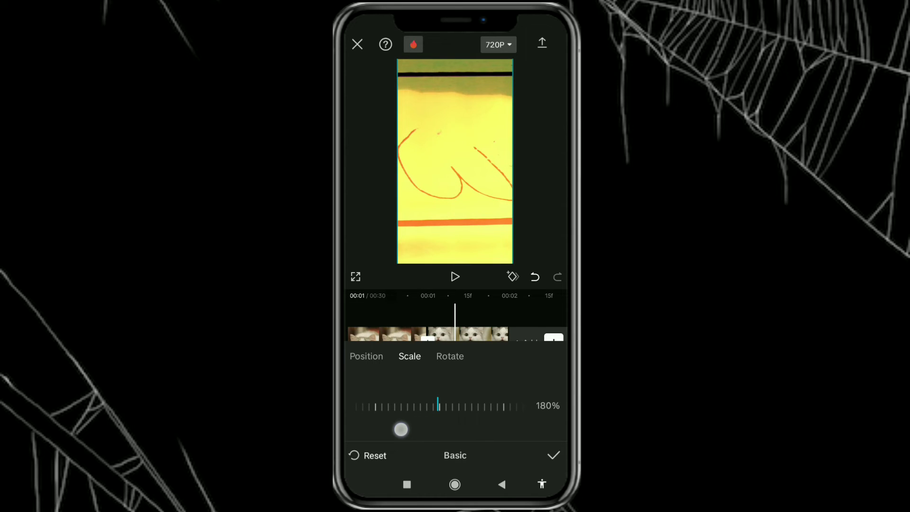
pyautogui.click(553, 456)
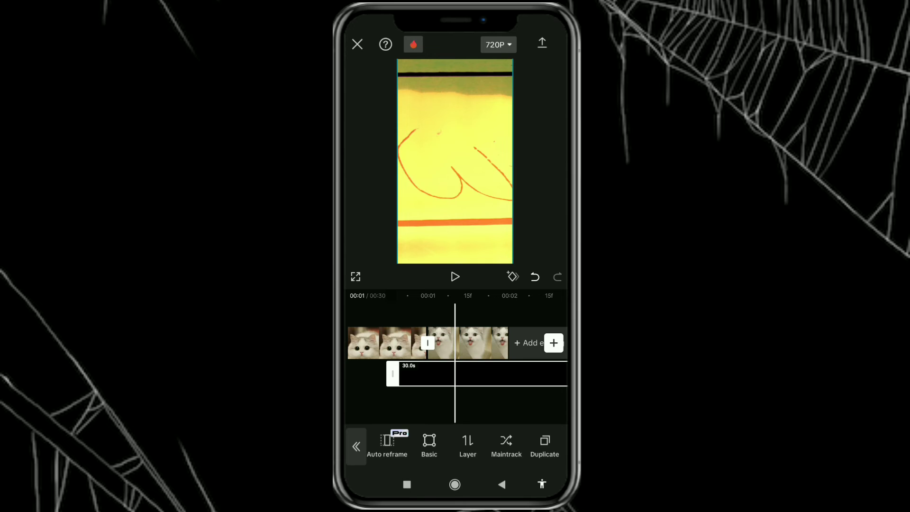
# Step: Play the preview to put the playhead at the end of the cat photos
pyautogui.click(514, 407)
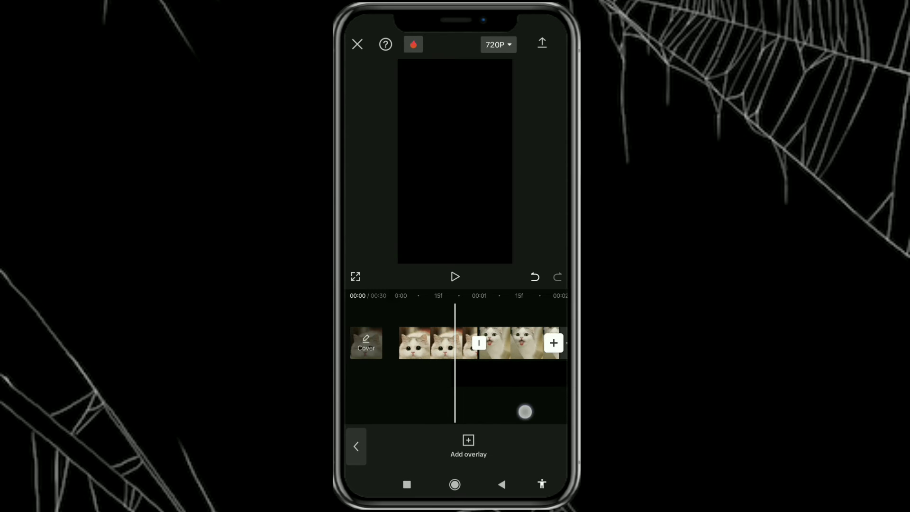
pyautogui.moveTo(509, 410)
pyautogui.mouseDown()
pyautogui.moveTo(526, 410)
pyautogui.moveTo(513, 397)
pyautogui.mouseUp()
pyautogui.click(455, 277)
pyautogui.click(455, 276)
pyautogui.click(503, 401)
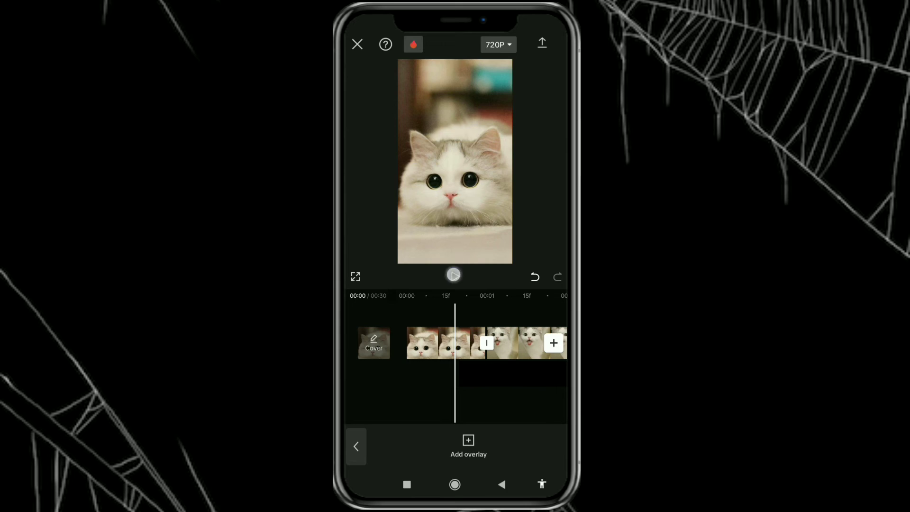
pyautogui.click(453, 275)
# Step: Split the overlay at that point and delete the leftover piece
pyautogui.click(427, 374)
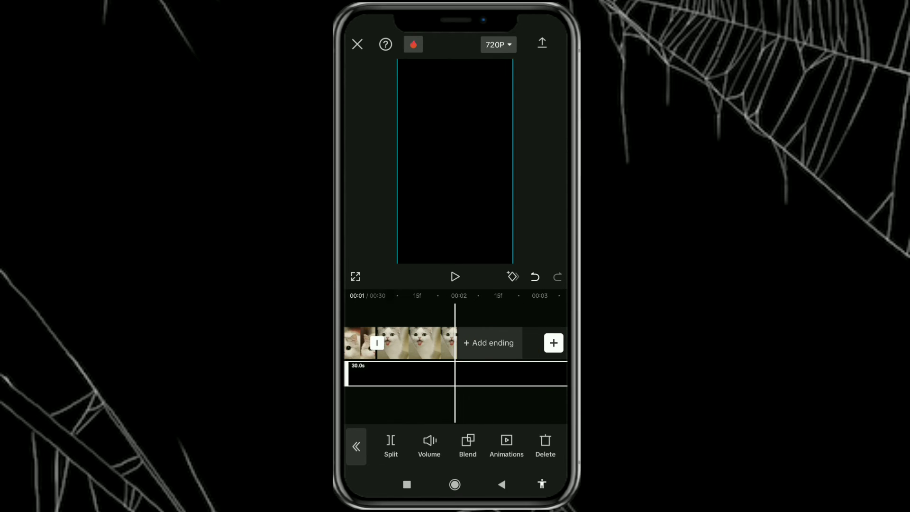
pyautogui.click(393, 443)
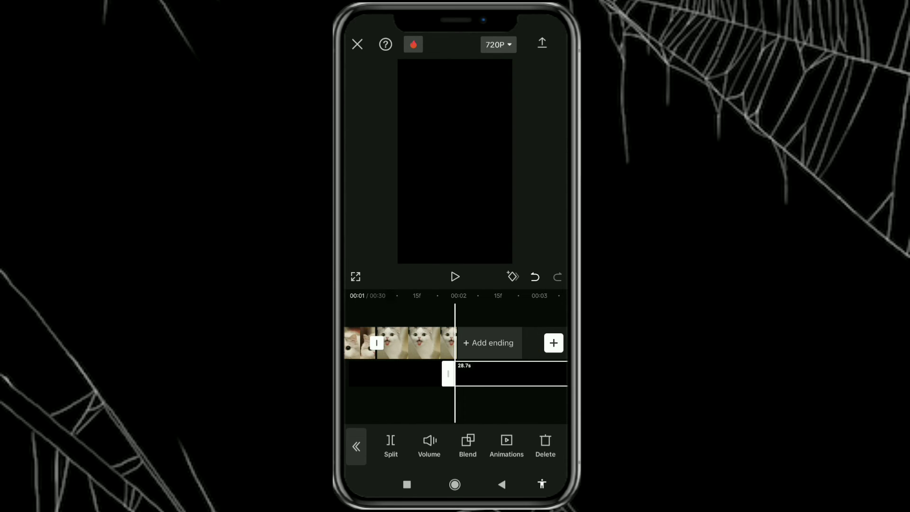
pyautogui.moveTo(520, 410)
pyautogui.mouseDown()
pyautogui.moveTo(468, 417)
pyautogui.moveTo(542, 403)
pyautogui.mouseUp()
pyautogui.click(545, 442)
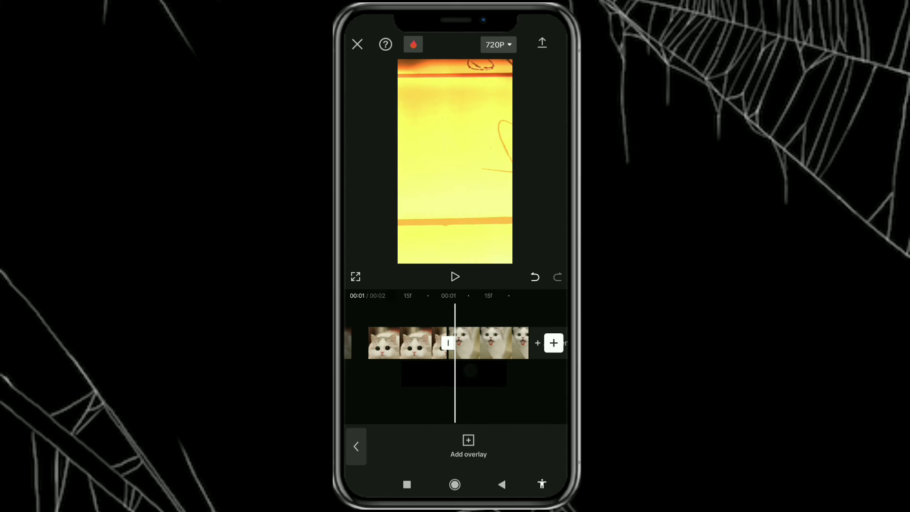
# Step: Give the overlay the Filter blend mode at opacity 100, then deselect it
pyautogui.click(469, 371)
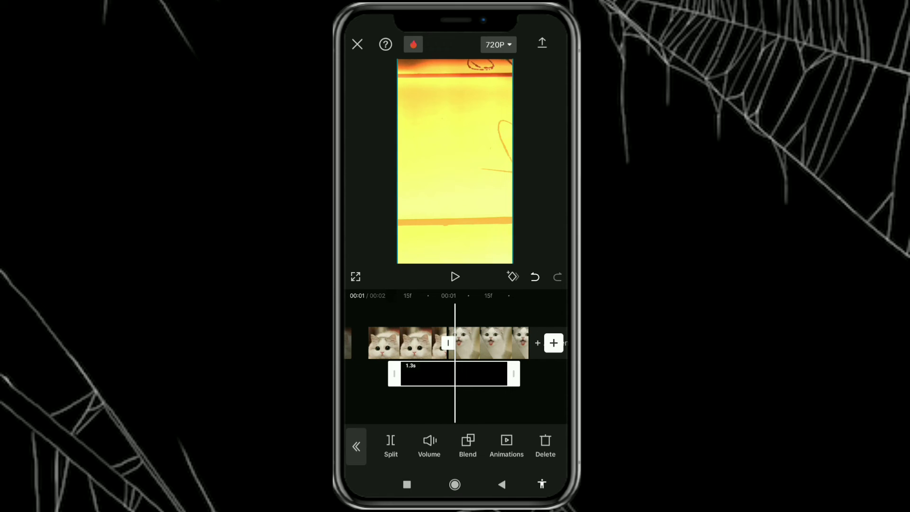
pyautogui.moveTo(520, 452); pyautogui.dragTo(473, 459)
pyautogui.click(424, 445)
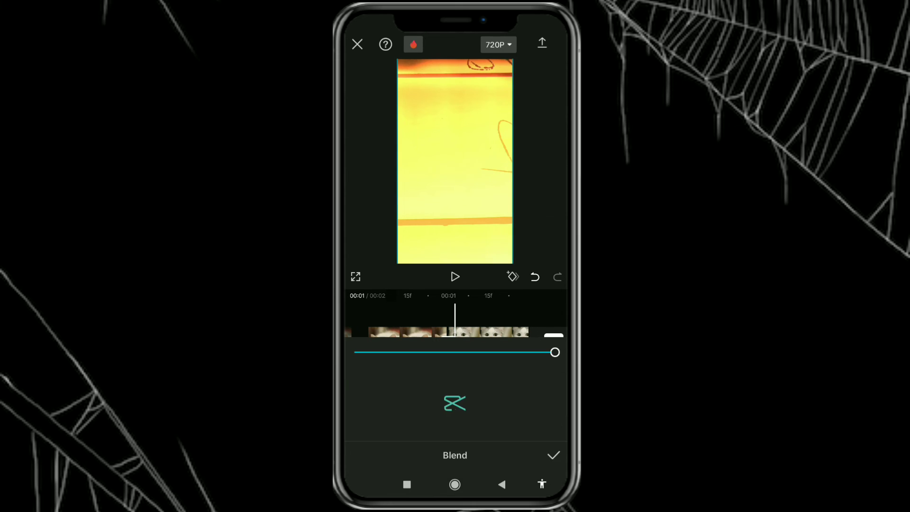
pyautogui.click(494, 370)
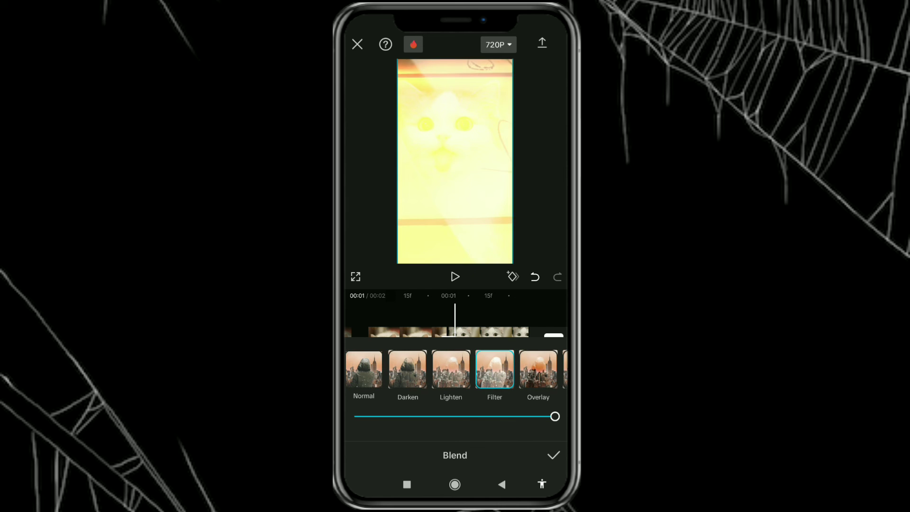
pyautogui.moveTo(555, 416)
pyautogui.mouseDown()
pyautogui.moveTo(518, 432)
pyautogui.moveTo(562, 436)
pyautogui.mouseUp()
pyautogui.click(553, 455)
pyautogui.click(538, 408)
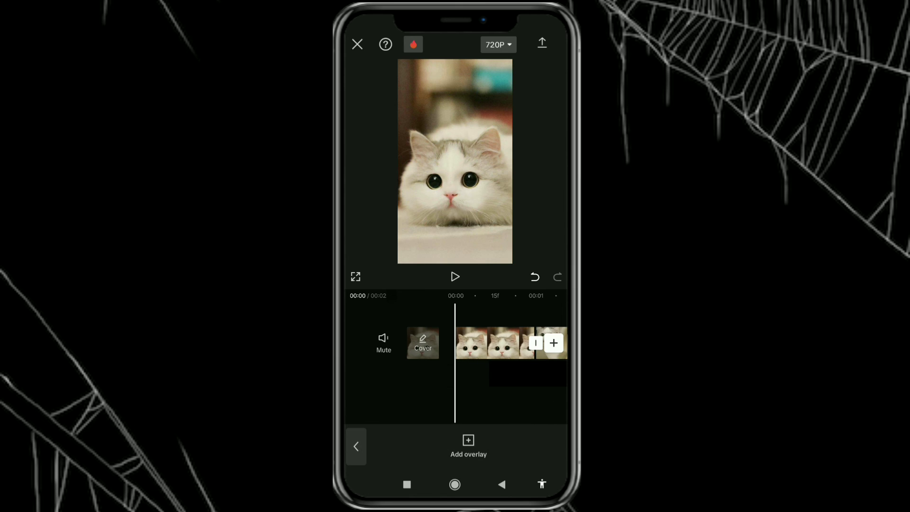
# Step: Play through the two-second edit, then return to the main toolbar and rewind to 00:00
pyautogui.click(455, 276)
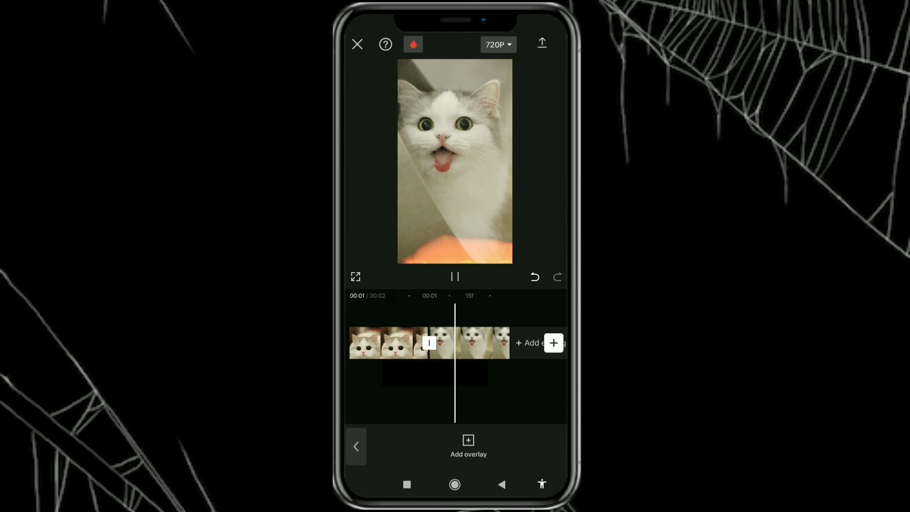
pyautogui.moveTo(398, 405); pyautogui.dragTo(506, 405)
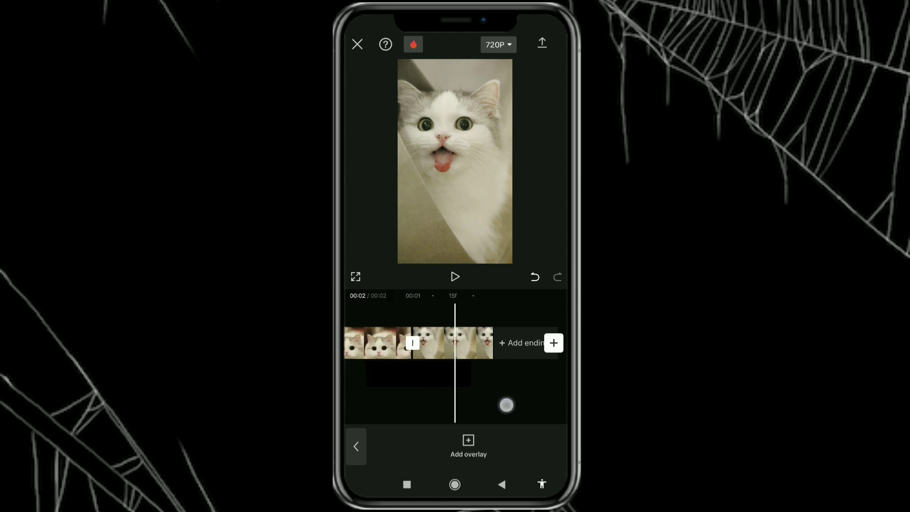
pyautogui.click(457, 277)
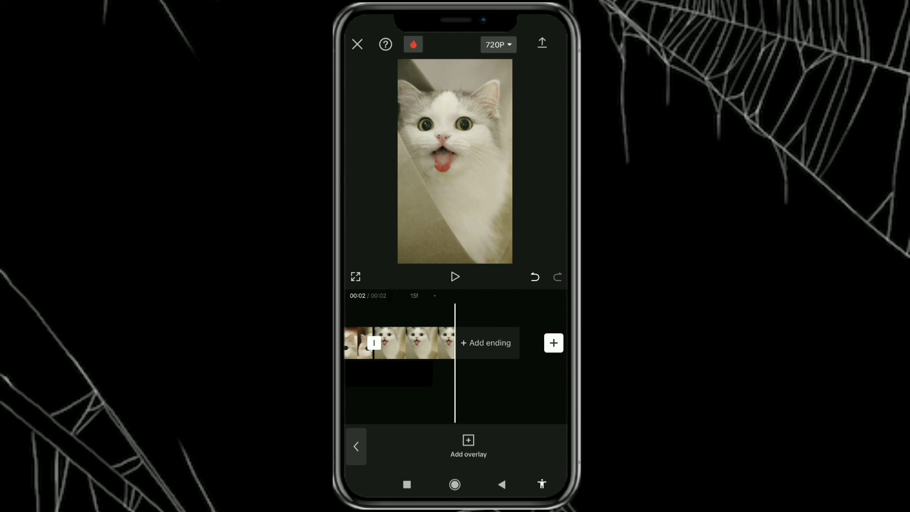
pyautogui.click(355, 446)
pyautogui.moveTo(384, 349); pyautogui.dragTo(545, 349)
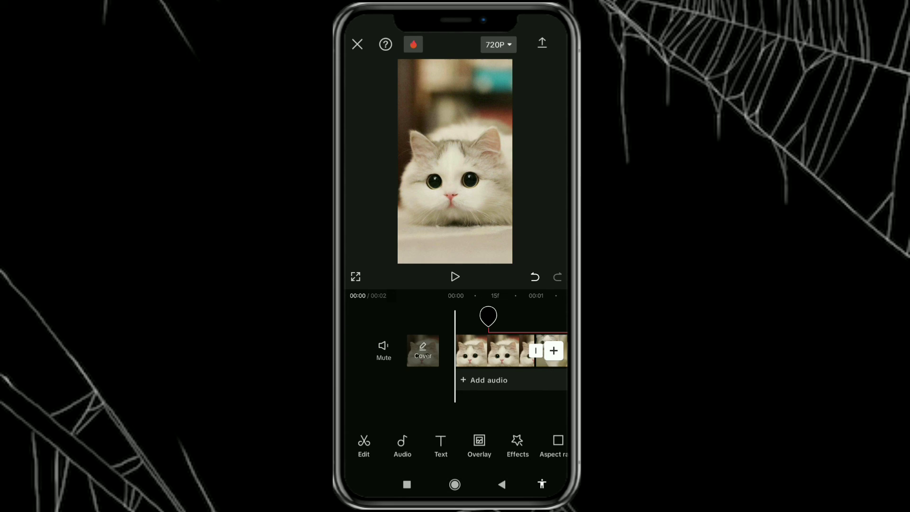